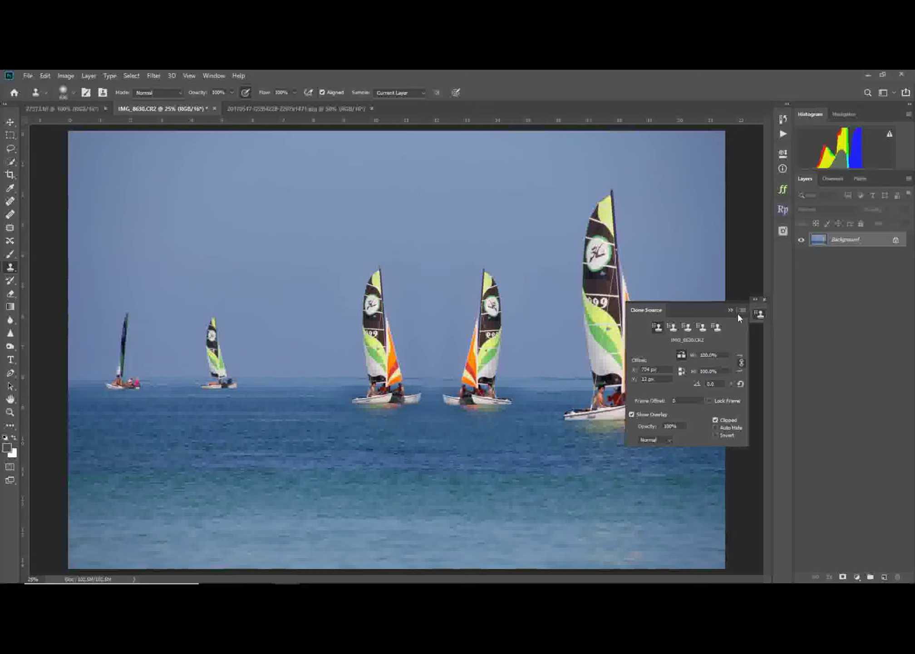
Try cloning the large sailboat from IMG_8630.CR2 onto the left side of the kite image's sky, and undo the painting.
{"action": "left_click", "coordinate": [262, 108]}
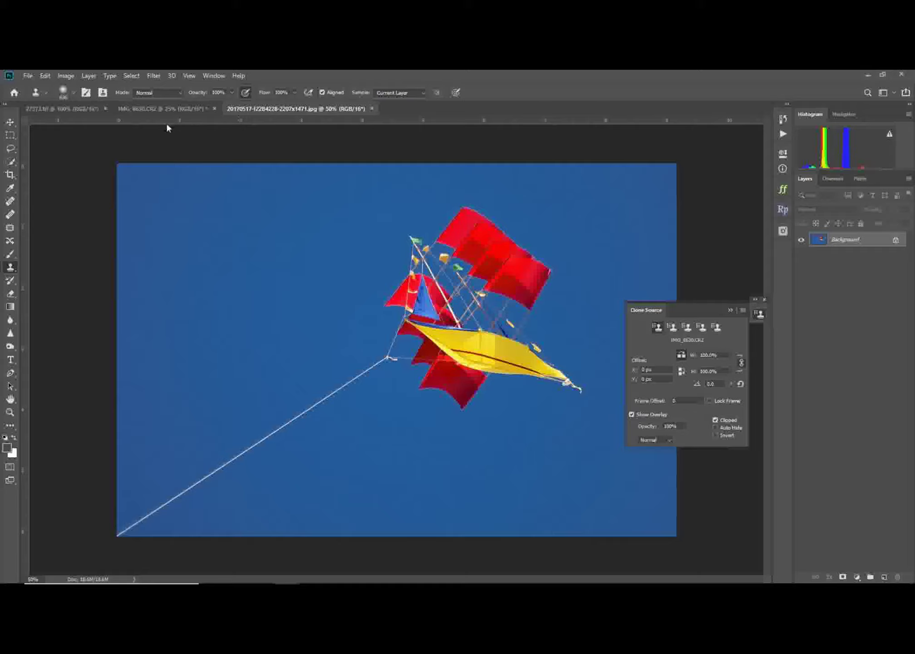
{"action": "mouse_move", "coordinate": [225, 314]}
{"action": "left_mouse_down"}
{"action": "mouse_move", "coordinate": [204, 173]}
{"action": "mouse_move", "coordinate": [143, 307]}
{"action": "mouse_move", "coordinate": [255, 348]}
{"action": "mouse_move", "coordinate": [281, 309]}
{"action": "mouse_move", "coordinate": [141, 200]}
{"action": "mouse_move", "coordinate": [173, 381]}
{"action": "mouse_move", "coordinate": [236, 377]}
{"action": "left_mouse_up"}
{"action": "mouse_move", "coordinate": [168, 146]}
{"action": "left_mouse_down"}
{"action": "mouse_move", "coordinate": [125, 266]}
{"action": "mouse_move", "coordinate": [161, 347]}
{"action": "mouse_move", "coordinate": [94, 143]}
{"action": "mouse_move", "coordinate": [105, 268]}
{"action": "left_mouse_up"}
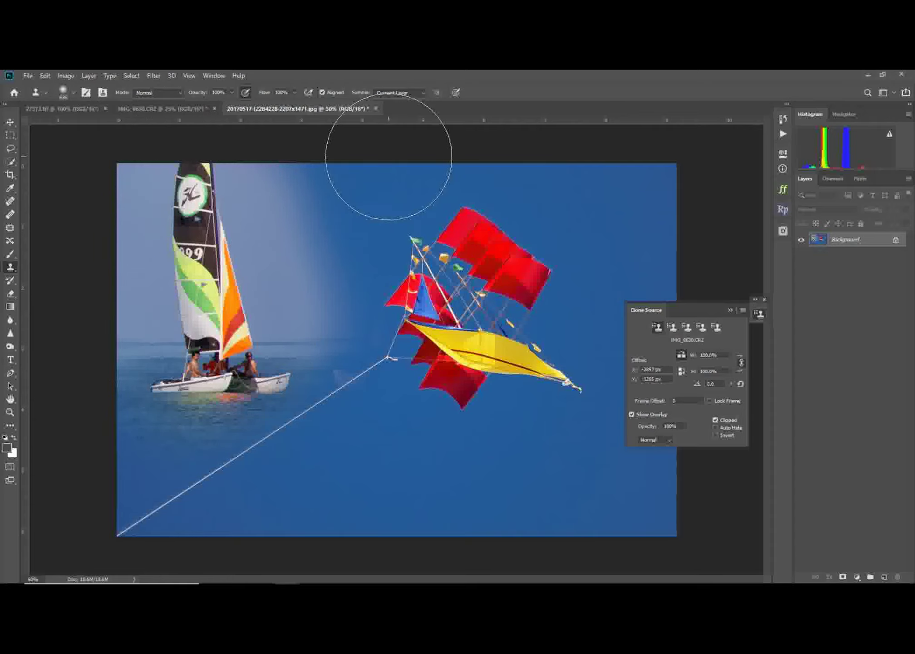
{"action": "key", "text": "ctrl+z"}
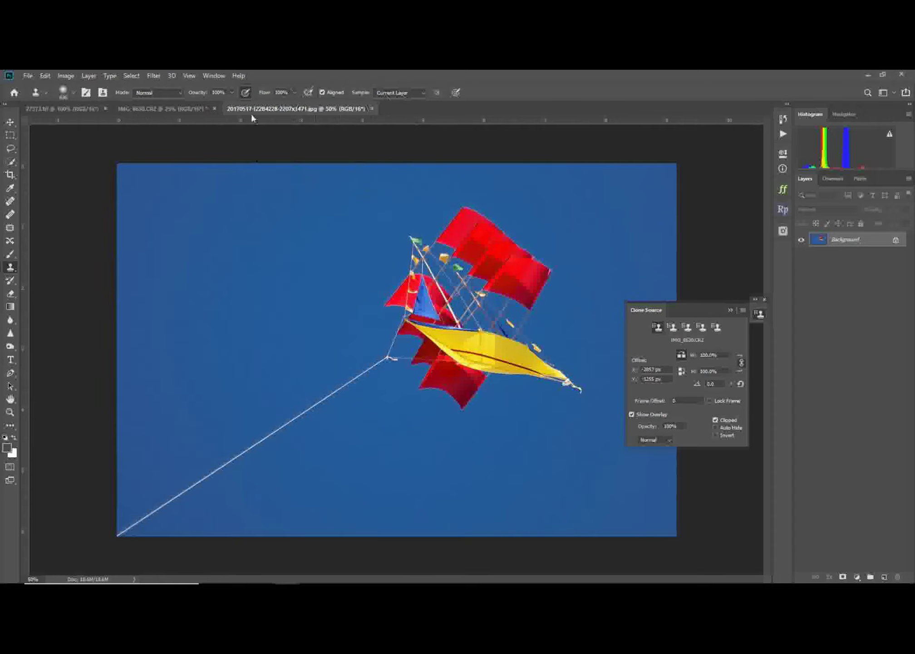
Collapse the Clone Source panel from the sailboat image and return to the kite image.
{"action": "left_click", "coordinate": [151, 109]}
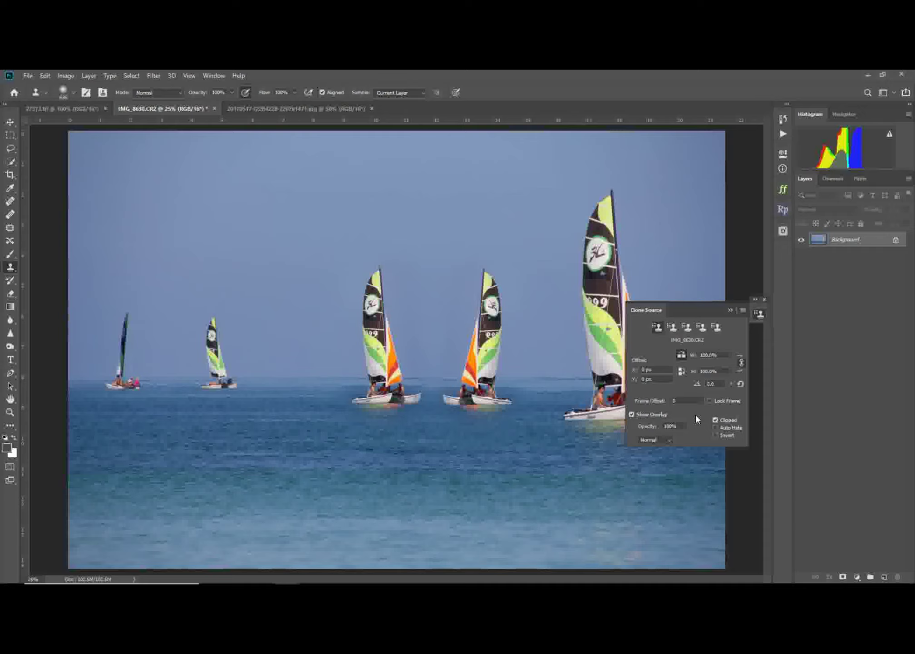
{"action": "left_click", "coordinate": [731, 310]}
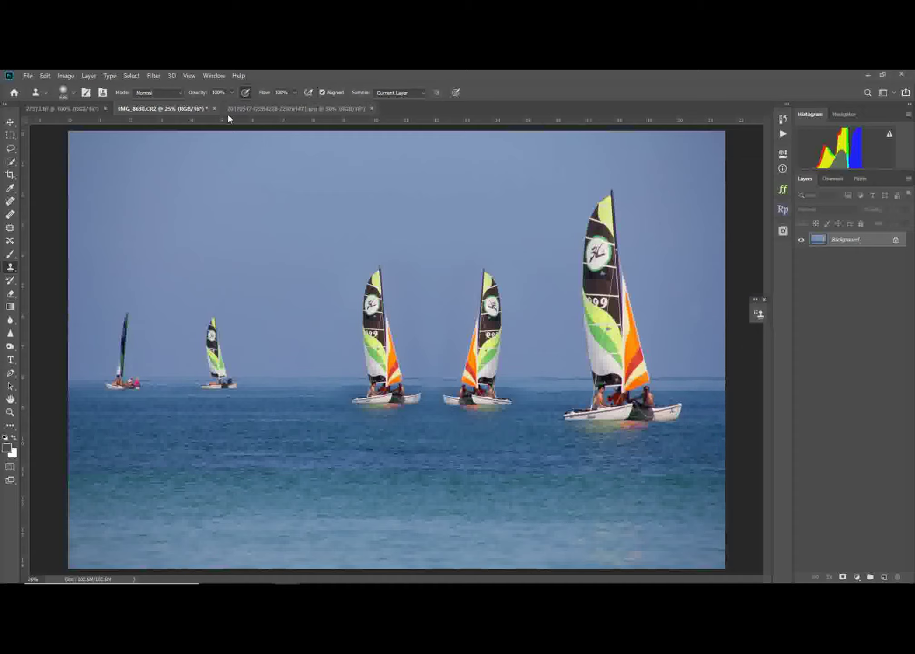
{"action": "left_click", "coordinate": [257, 109]}
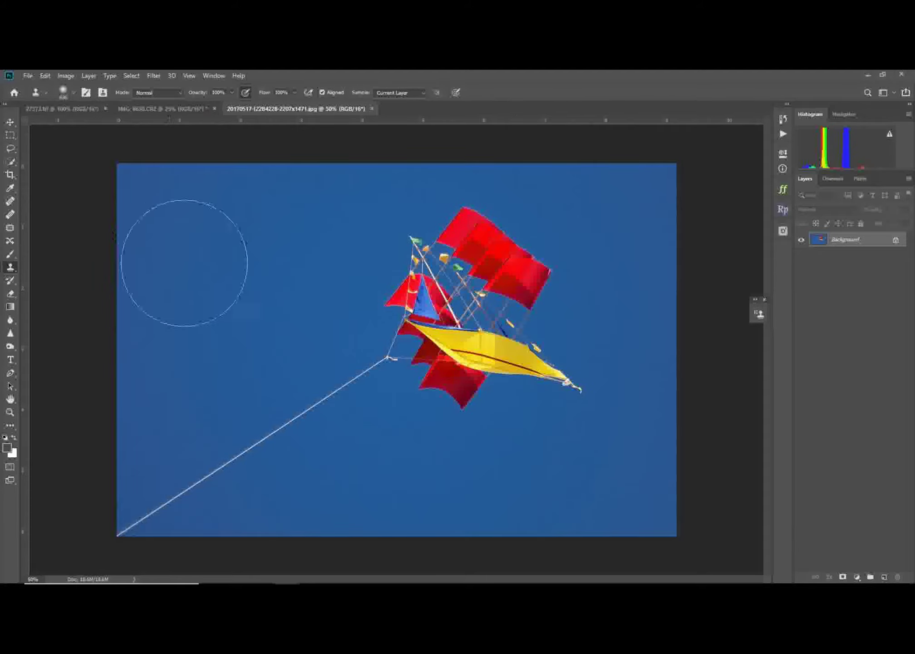
Reduce the Clone Stamp brush size and set its blending mode to Darken for the kite's lowest red sail.
{"action": "left_click_drag", "start_coordinate": [376, 395], "coordinate": [318, 395]}
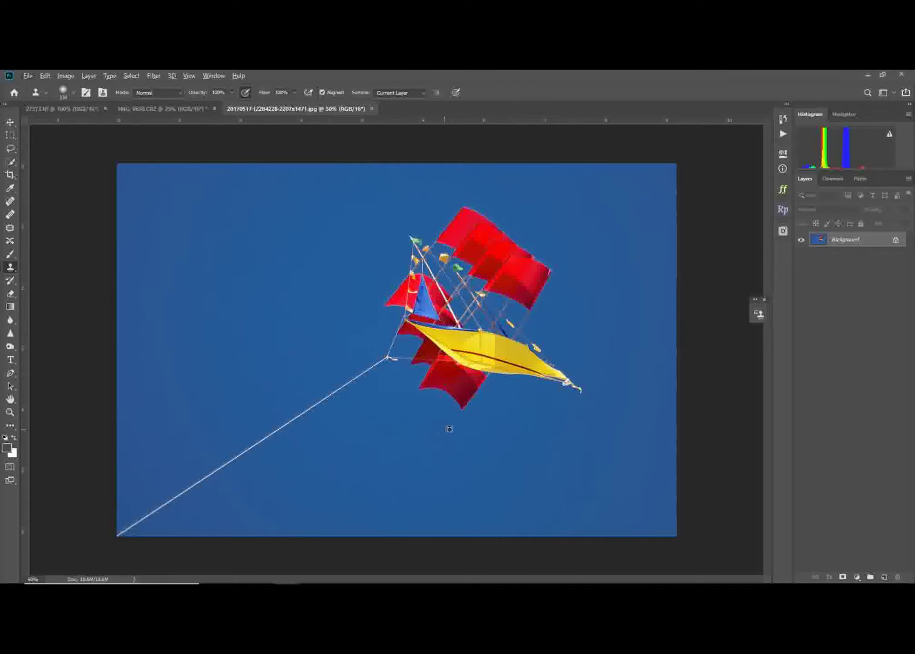
{"action": "scroll", "coordinate": [463, 444], "scroll_direction": "up", "scroll_amount": 1}
{"action": "scroll", "coordinate": [463, 444], "scroll_direction": "up", "scroll_amount": 6}
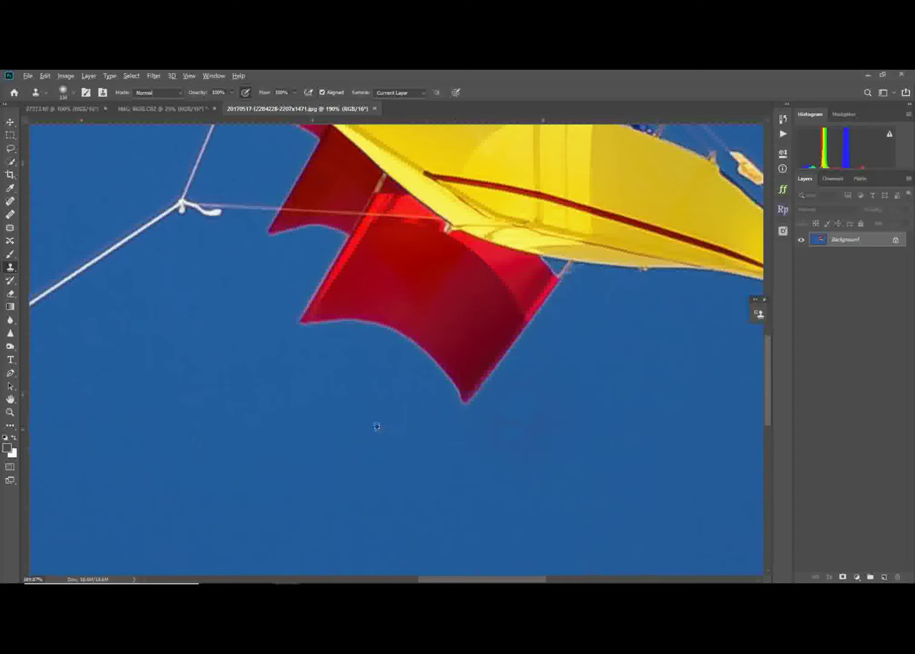
{"action": "left_click_drag", "start_coordinate": [353, 389], "coordinate": [318, 397]}
{"action": "left_click", "coordinate": [179, 93]}
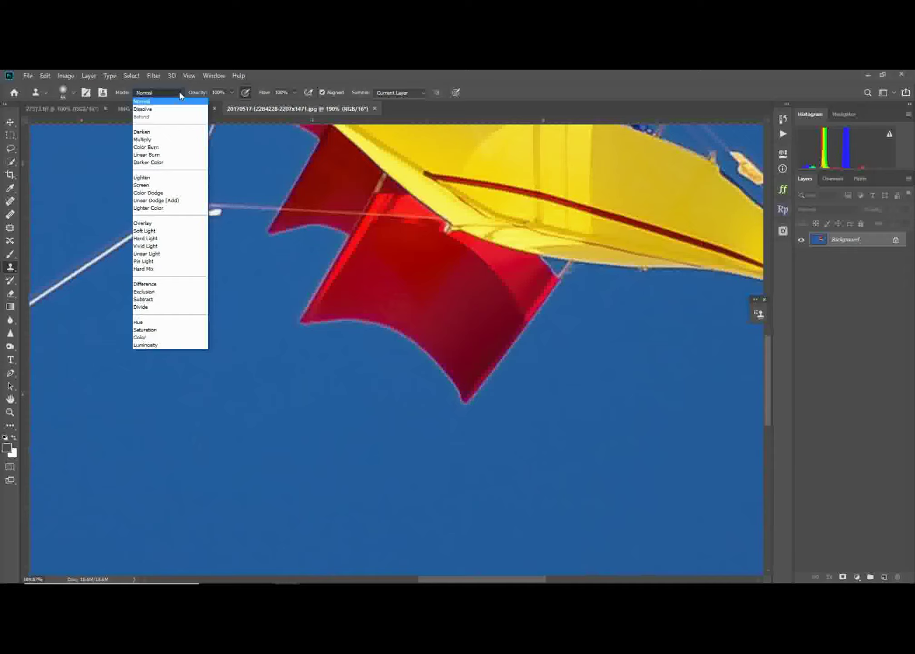
{"action": "left_click", "coordinate": [168, 132]}
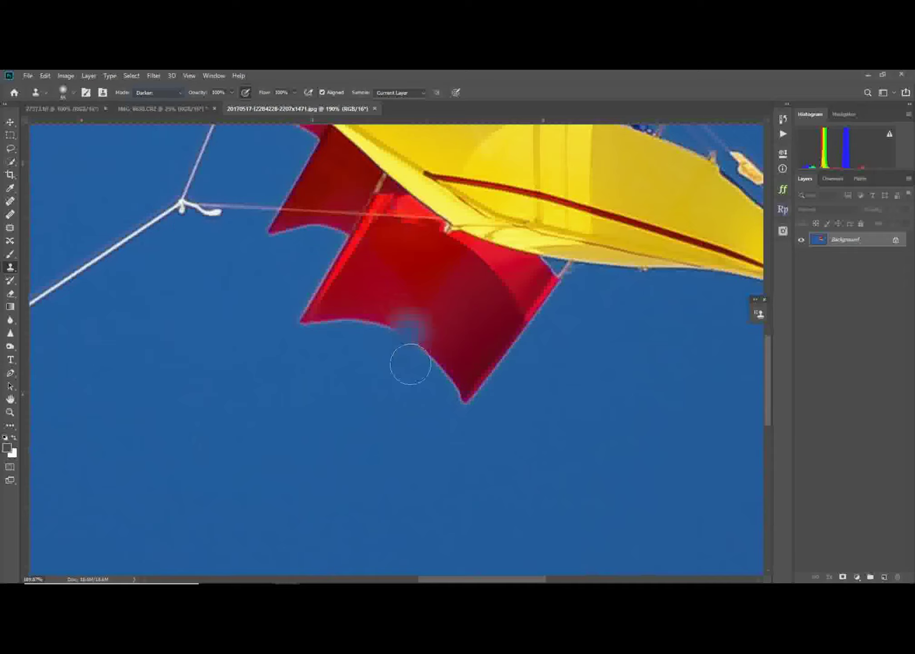
Clone blue sky over the light fringe along the lower edge of the kite's lowest red sail with a small brush.
{"action": "left_click_drag", "start_coordinate": [397, 425], "coordinate": [380, 415]}
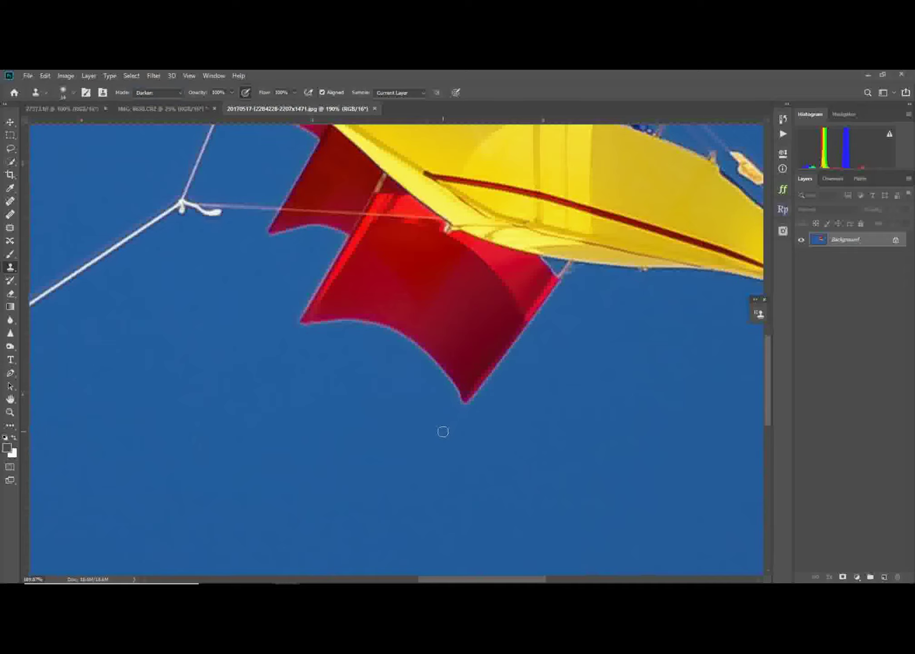
{"action": "mouse_move", "coordinate": [442, 429]}
{"action": "left_mouse_down"}
{"action": "mouse_move", "coordinate": [452, 429]}
{"action": "mouse_move", "coordinate": [393, 366]}
{"action": "mouse_move", "coordinate": [409, 386]}
{"action": "left_mouse_up"}
{"action": "mouse_move", "coordinate": [452, 403]}
{"action": "left_mouse_down"}
{"action": "mouse_move", "coordinate": [453, 383]}
{"action": "mouse_move", "coordinate": [460, 396]}
{"action": "mouse_move", "coordinate": [436, 372]}
{"action": "mouse_move", "coordinate": [463, 409]}
{"action": "mouse_move", "coordinate": [479, 408]}
{"action": "mouse_move", "coordinate": [494, 384]}
{"action": "mouse_move", "coordinate": [480, 399]}
{"action": "left_mouse_up"}
{"action": "mouse_move", "coordinate": [409, 412]}
{"action": "left_mouse_down"}
{"action": "mouse_move", "coordinate": [443, 374]}
{"action": "mouse_move", "coordinate": [445, 392]}
{"action": "mouse_move", "coordinate": [452, 399]}
{"action": "left_mouse_up"}
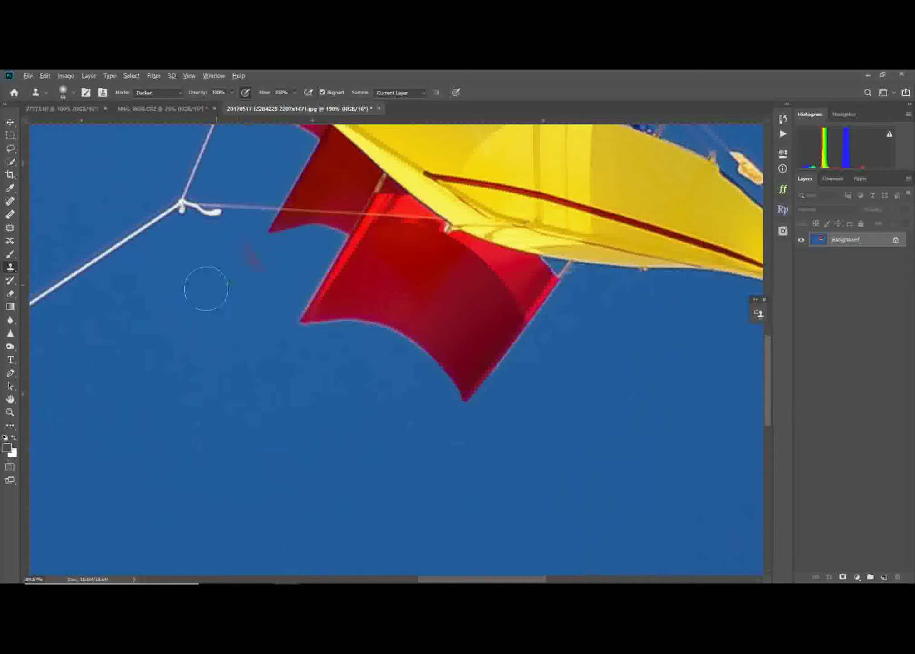
Sample the nearby blue sky and clone it over the light fringe below the adjacent dark red sail with a larger brush.
{"action": "right_click", "coordinate": [241, 298], "text": "alt"}
{"action": "left_click", "coordinate": [246, 290], "text": "alt"}
{"action": "left_click_drag", "start_coordinate": [301, 237], "coordinate": [306, 235]}
{"action": "key", "text": "ctrl+0"}
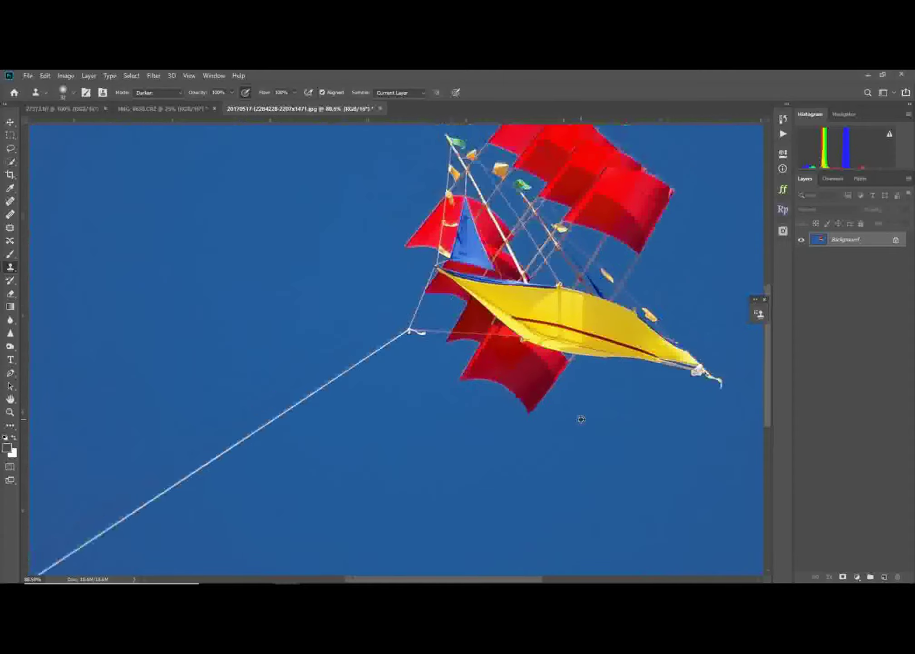
{"action": "key", "text": "ctrl+minus"}
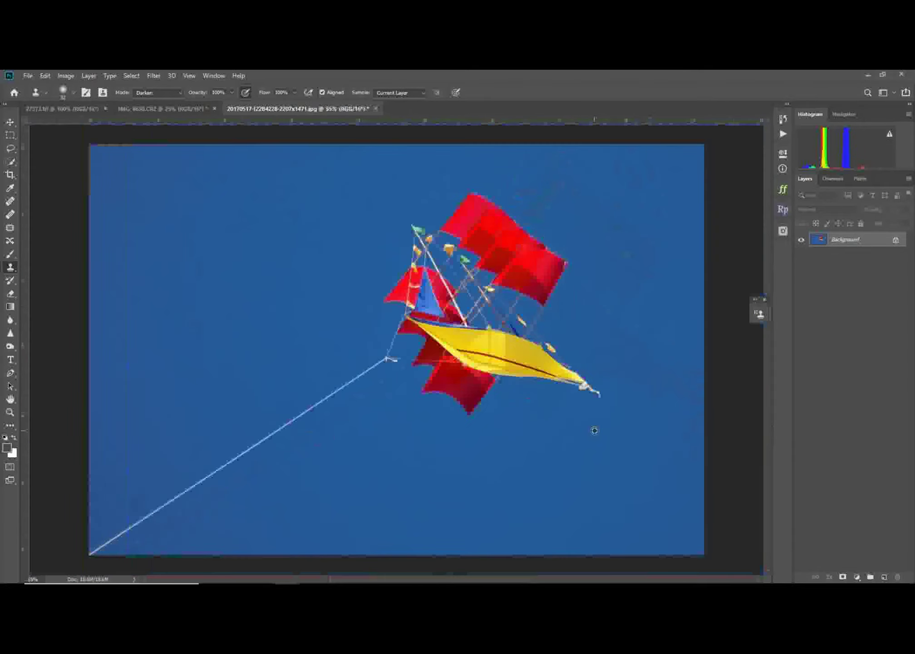
{"action": "key", "text": "ctrl+0"}
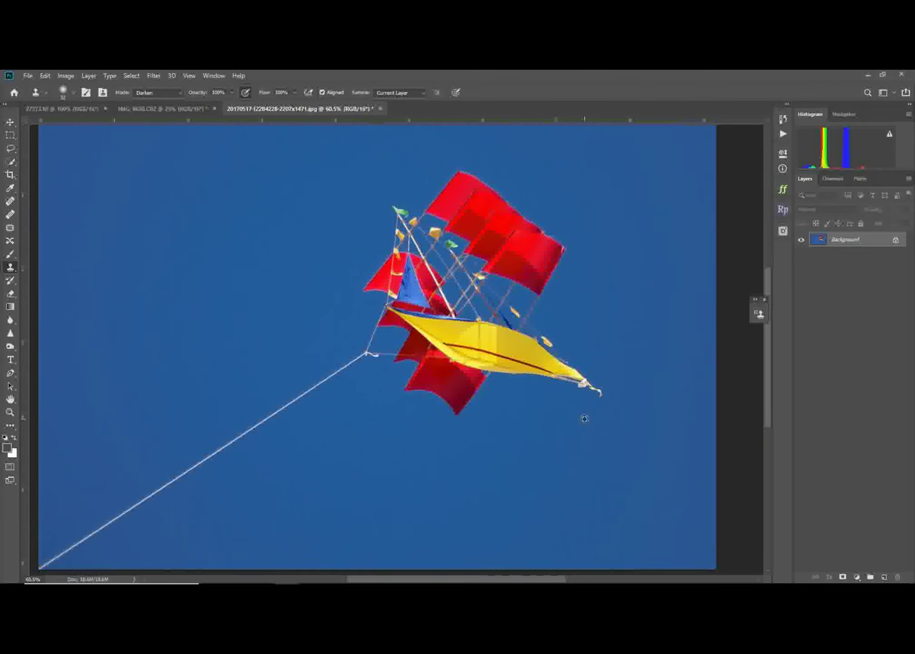
Switch to the pier image 27373.tif.
{"action": "left_click", "coordinate": [191, 108]}
{"action": "left_click", "coordinate": [286, 105]}
{"action": "left_click", "coordinate": [72, 109]}
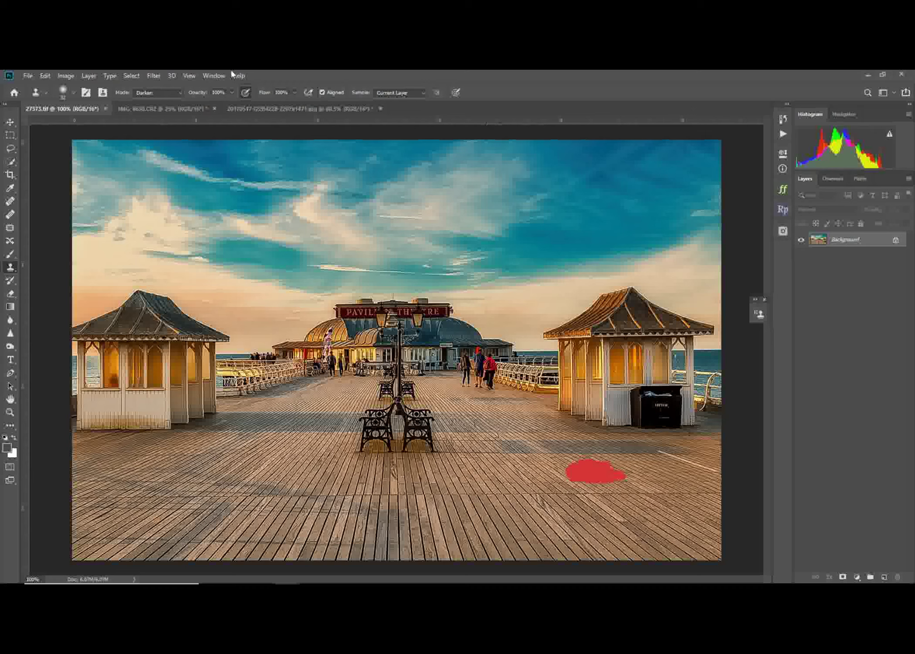
Open the Pexels extension panel for the pier image.
{"action": "left_click", "coordinate": [212, 75]}
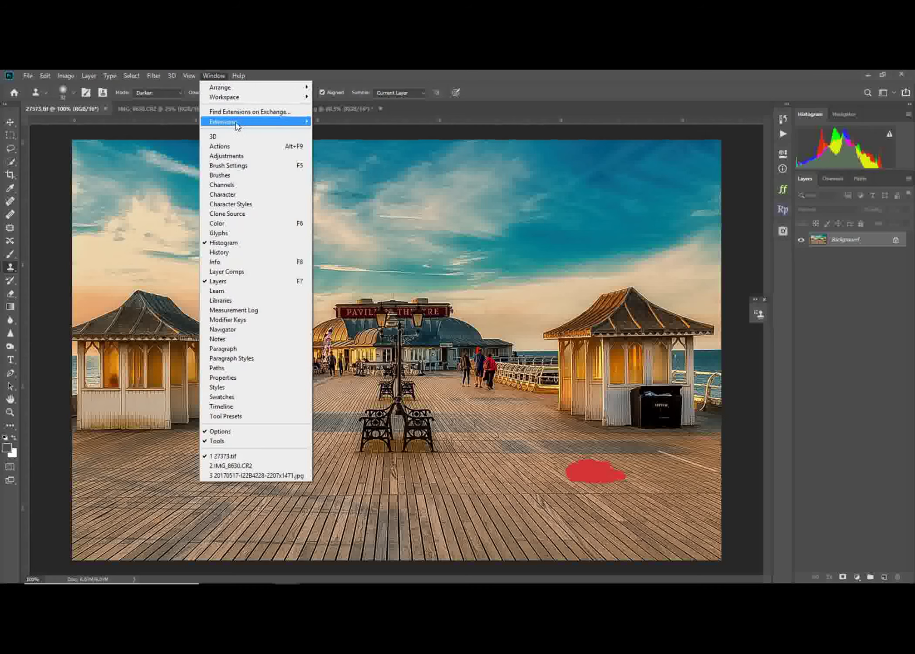
{"action": "mouse_move", "coordinate": [234, 122]}
{"action": "left_click", "coordinate": [664, 73]}
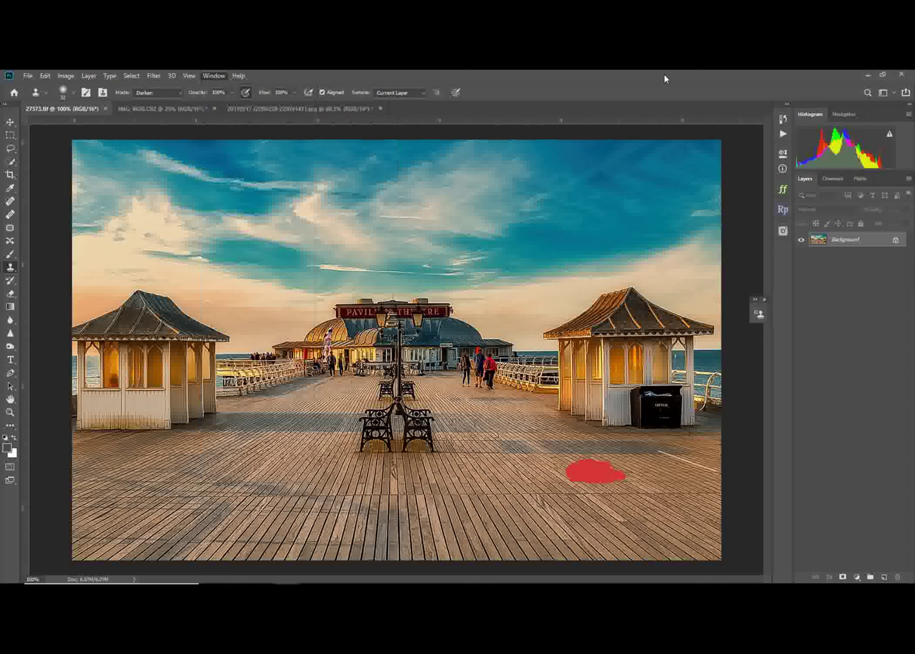
{"action": "left_click", "coordinate": [783, 231]}
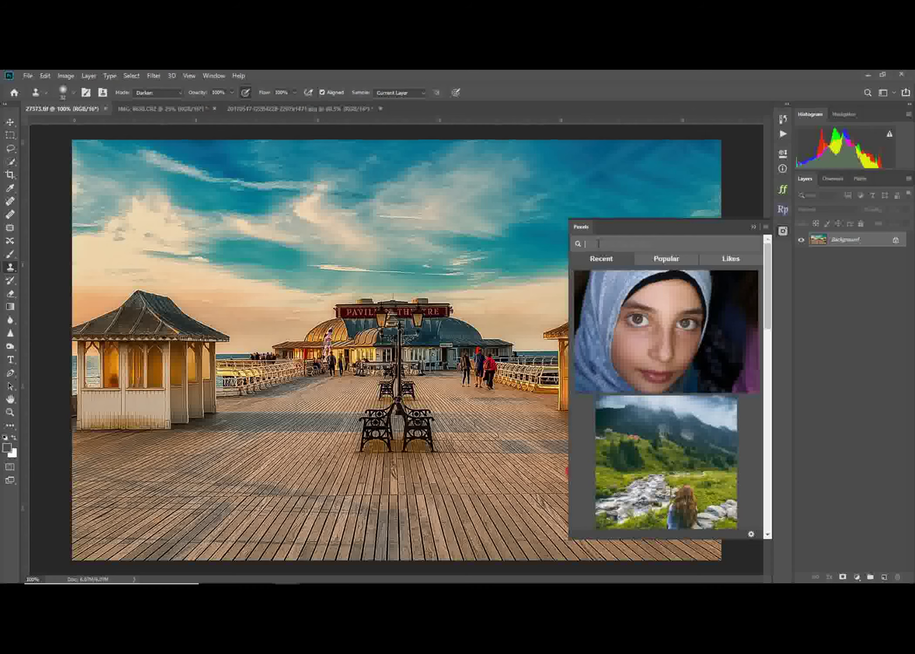
Search the Pexels photo library for balloons.
{"action": "type", "text": "ball"}
{"action": "type", "text": "lons"}
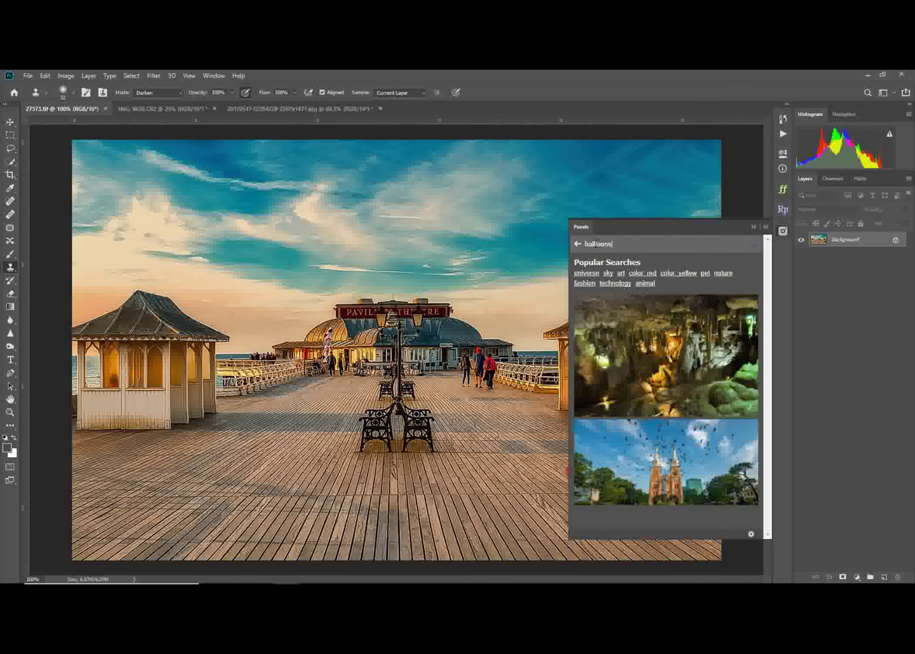
{"action": "key", "text": "BackSpace"}
{"action": "type", "text": "o"}
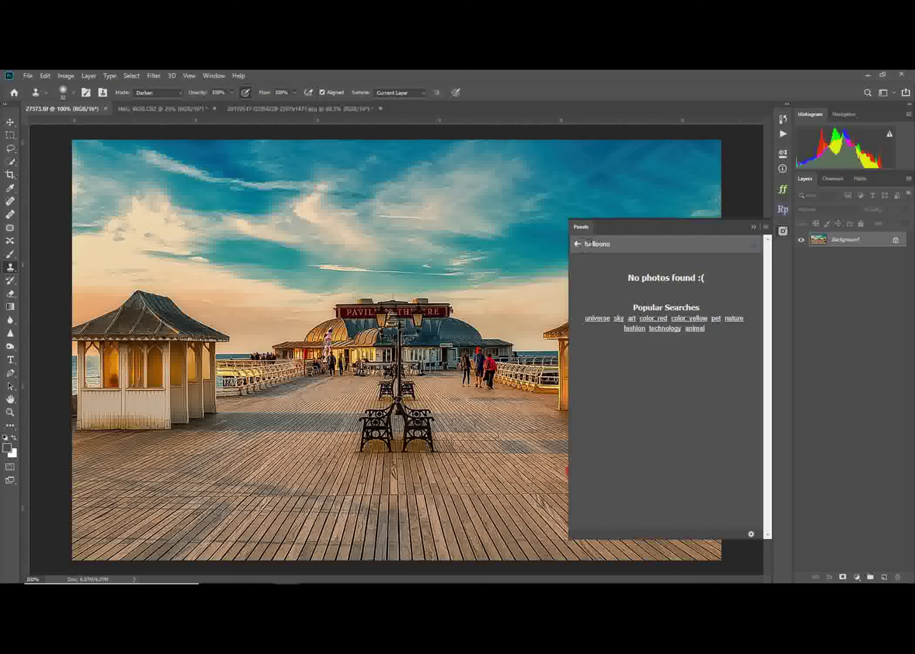
Replace the Pexels search term with "ball" and run the search.
{"action": "left_click", "coordinate": [612, 244]}
{"action": "left_click_drag", "start_coordinate": [621, 244], "coordinate": [532, 246]}
{"action": "type", "text": "ball"}
{"action": "key", "text": "Return"}
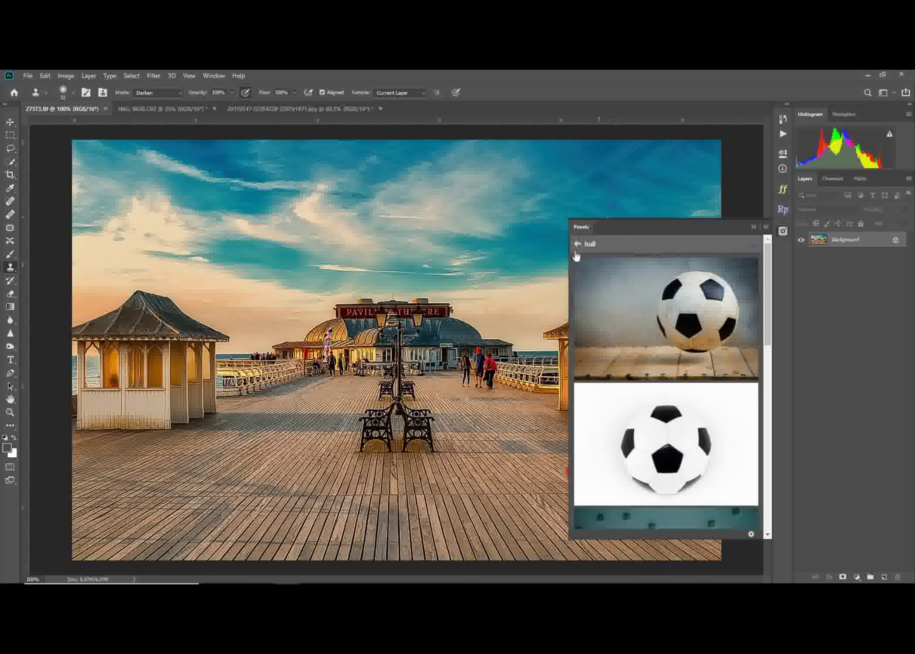
Place the football photo with the wooden floor into the pier image, collapse the Pexels panel and delete the photo's layer.
{"action": "left_click", "coordinate": [702, 317]}
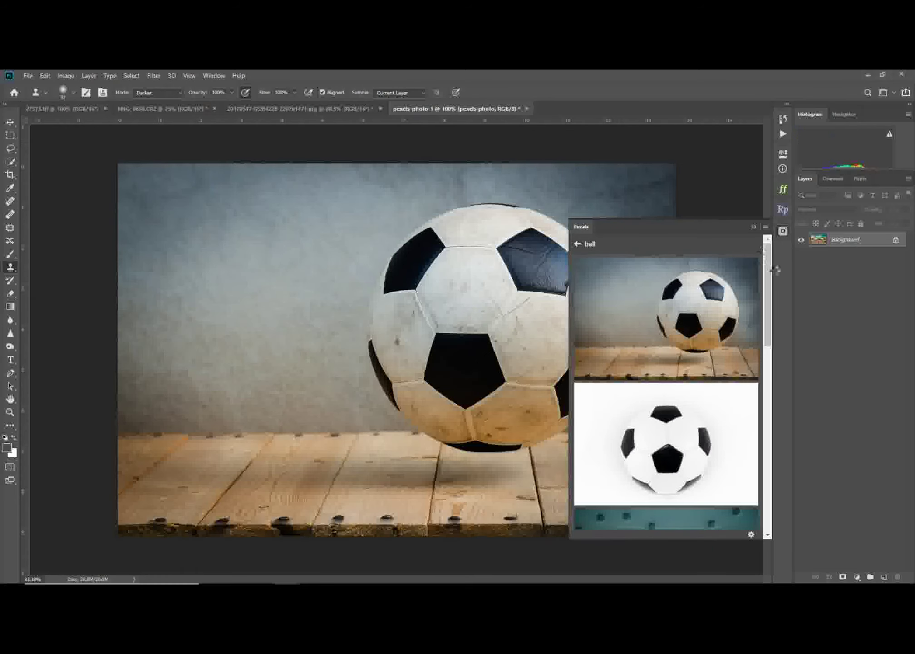
{"action": "left_click", "coordinate": [752, 226]}
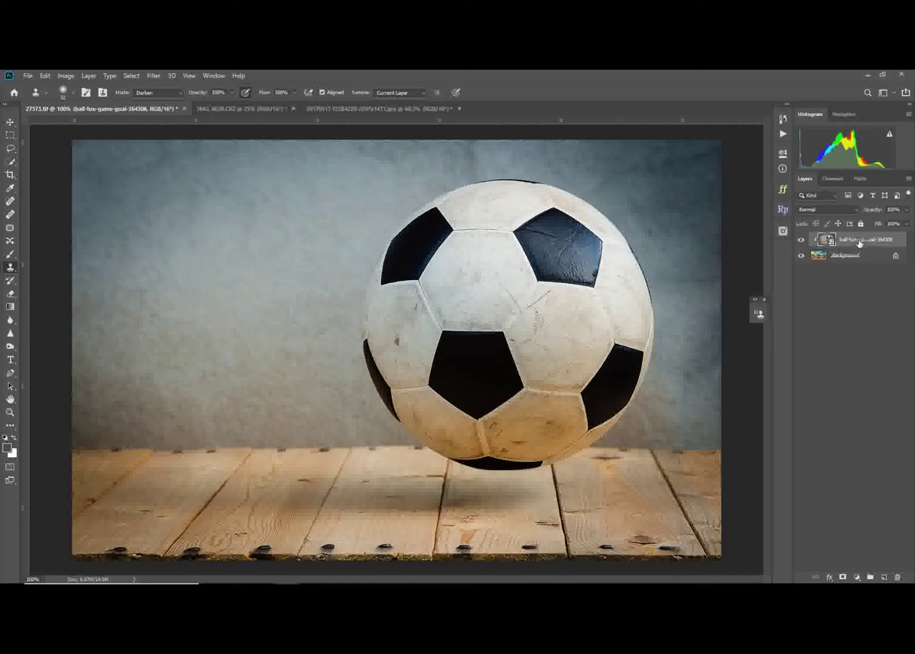
{"action": "key", "text": "Delete"}
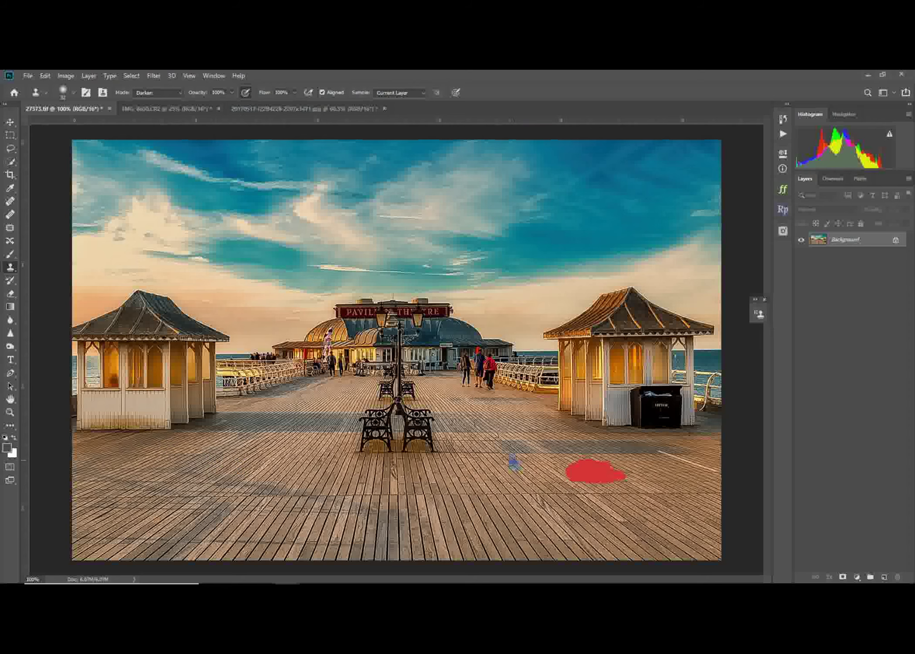
{"action": "left_click", "coordinate": [154, 75]}
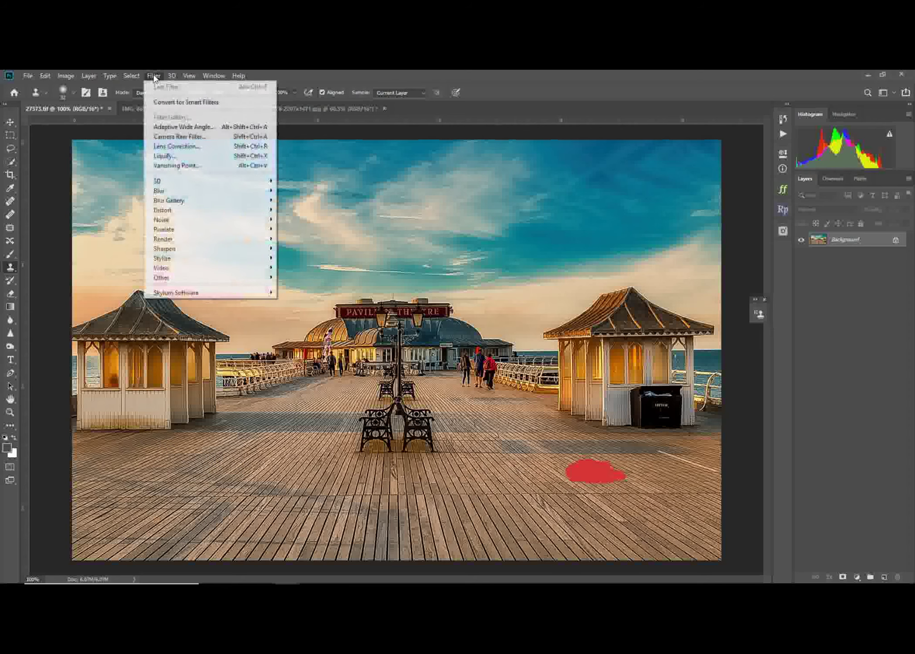
{"action": "left_click", "coordinate": [188, 165]}
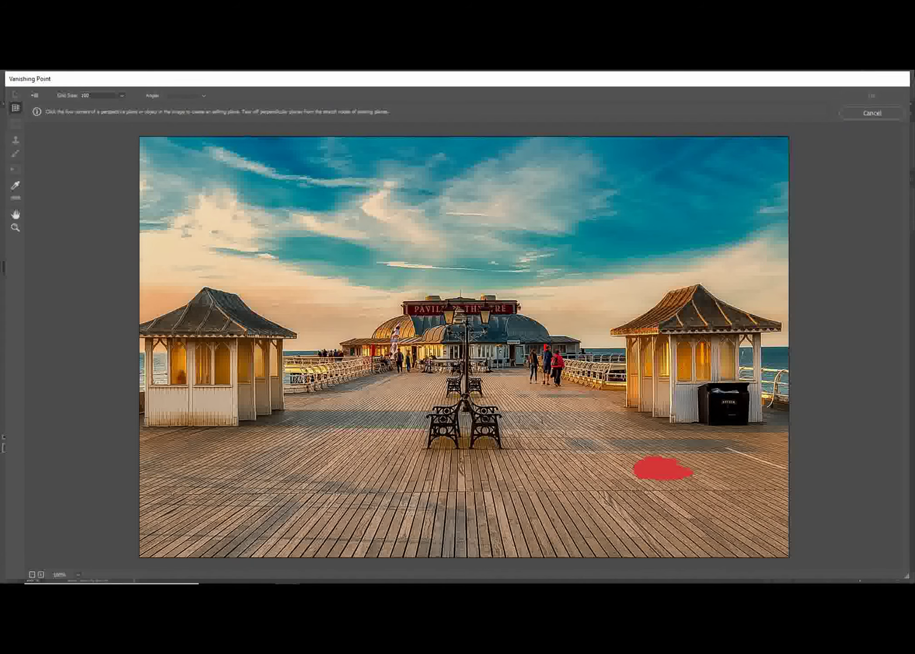
{"action": "left_click", "coordinate": [872, 112]}
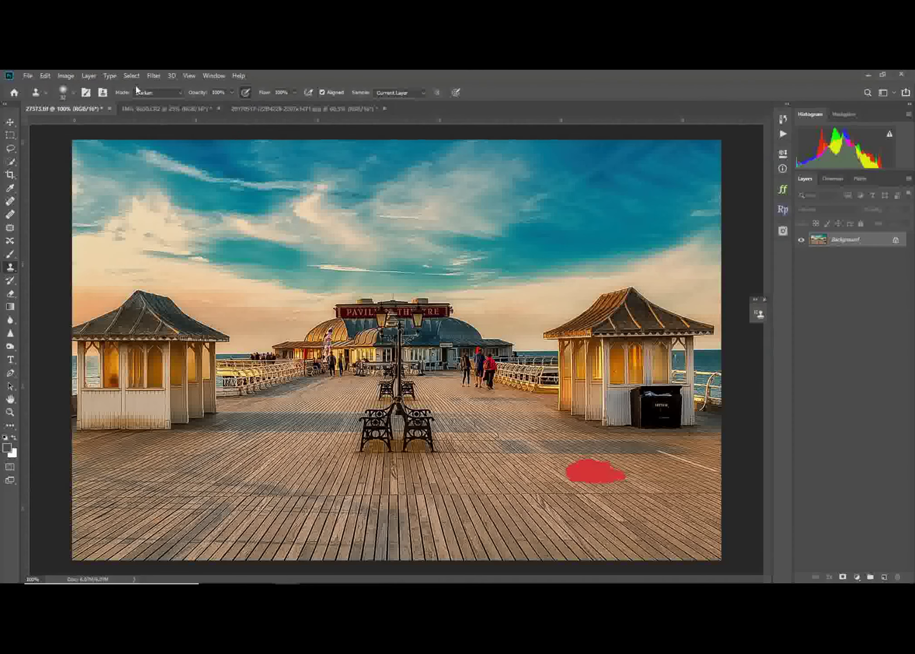
In the Vanishing Point filter, create a four-corner perspective plane over the pier's wooden deck and pull its lower-left corner inward.
{"action": "left_click", "coordinate": [155, 76]}
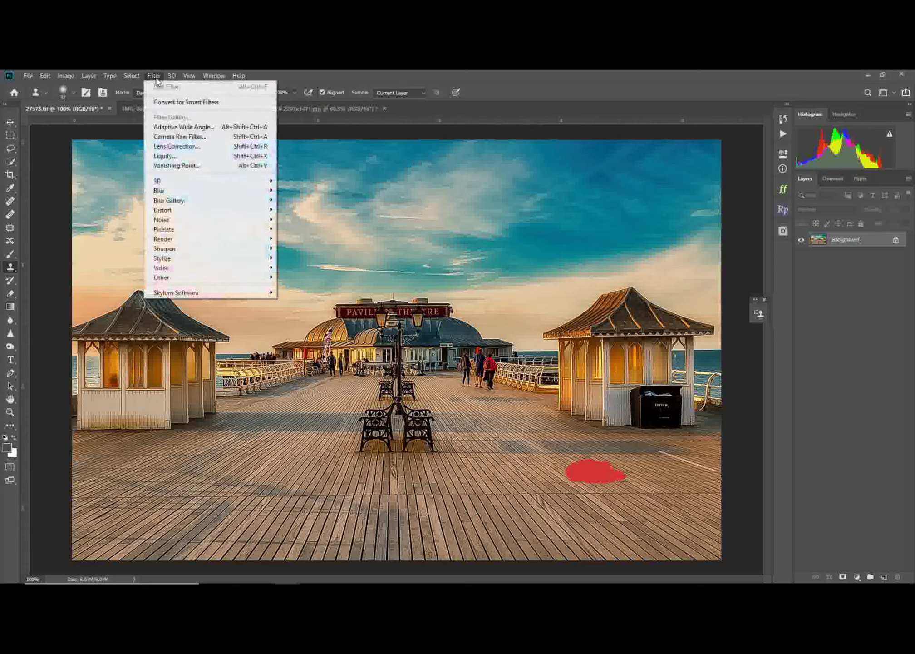
{"action": "left_click", "coordinate": [210, 167]}
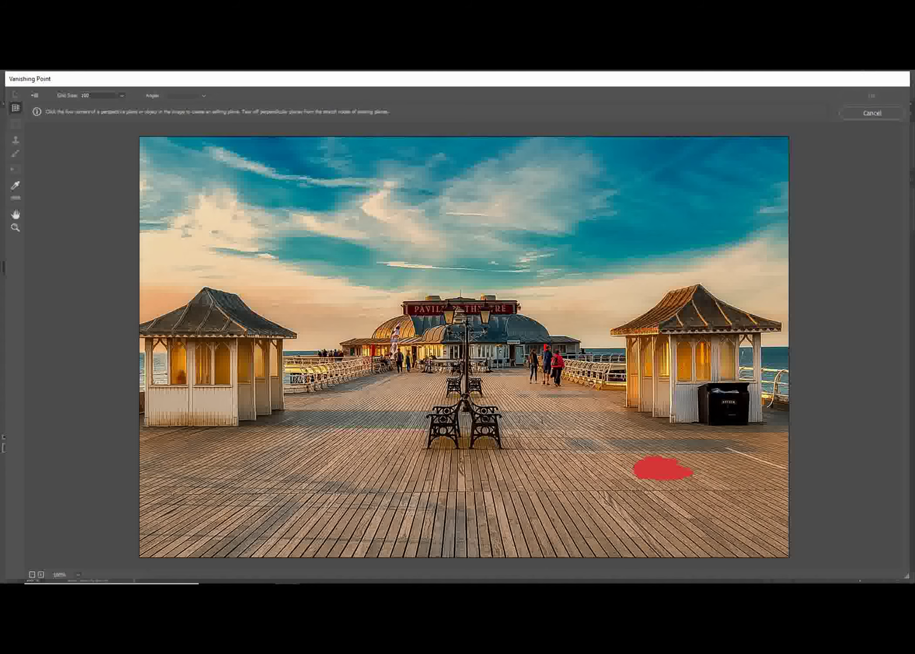
{"action": "scroll", "coordinate": [591, 382], "scroll_direction": "down", "scroll_amount": 1}
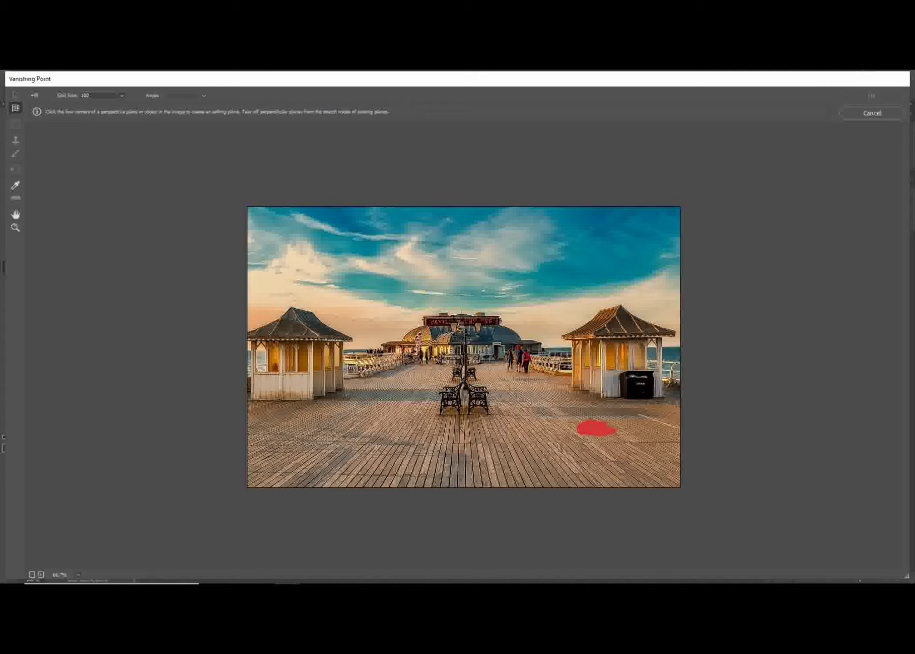
{"action": "left_click", "coordinate": [401, 363]}
{"action": "left_click", "coordinate": [519, 362]}
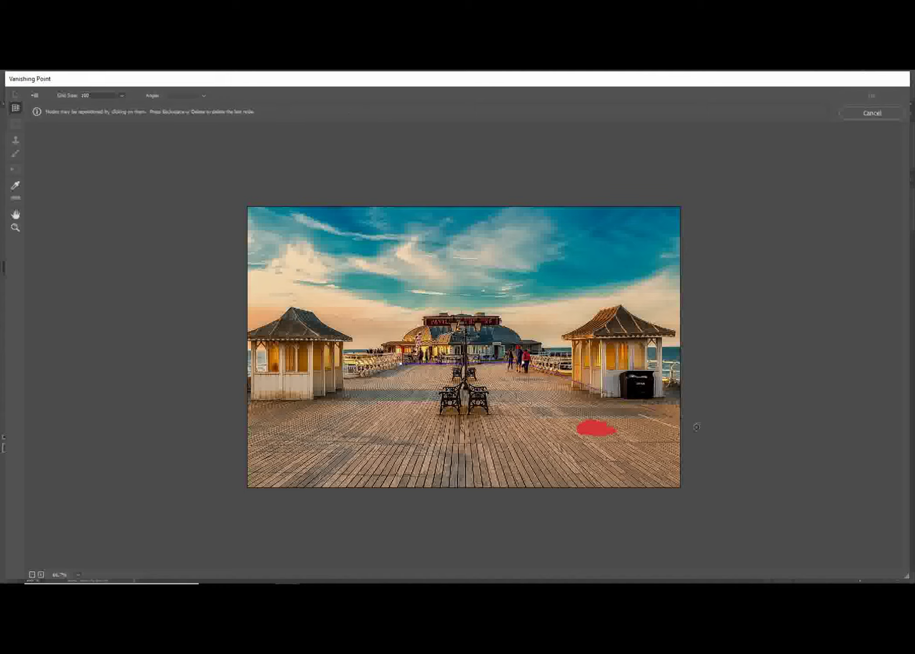
{"action": "left_click", "coordinate": [888, 499]}
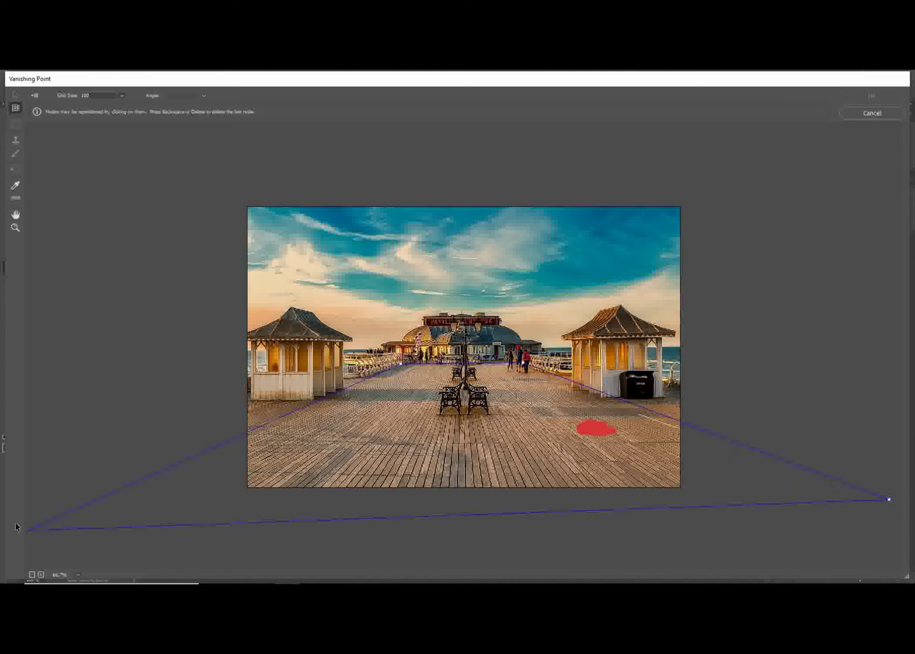
{"action": "left_click", "coordinate": [31, 502]}
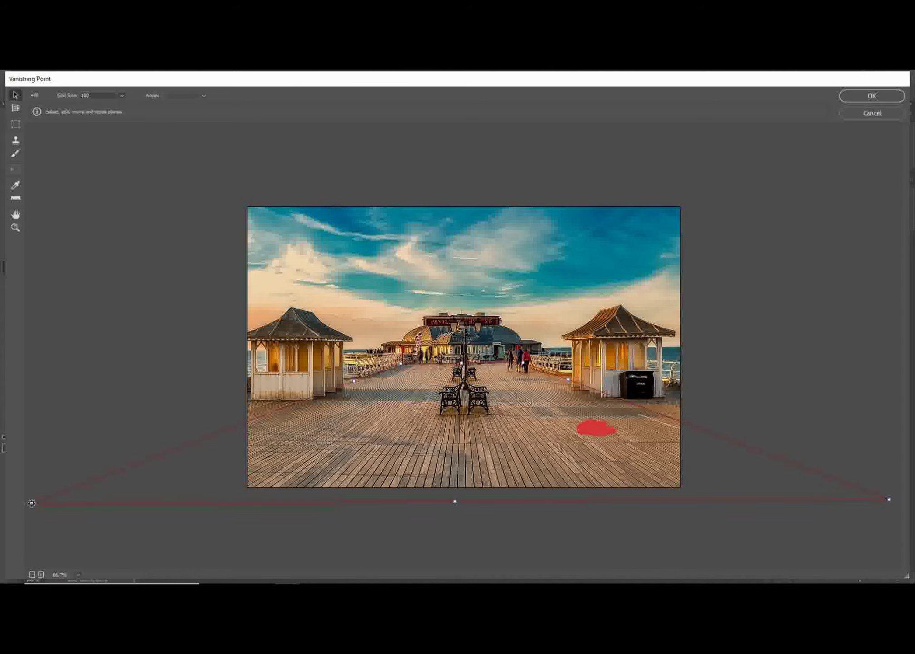
{"action": "left_click_drag", "start_coordinate": [32, 505], "coordinate": [101, 512]}
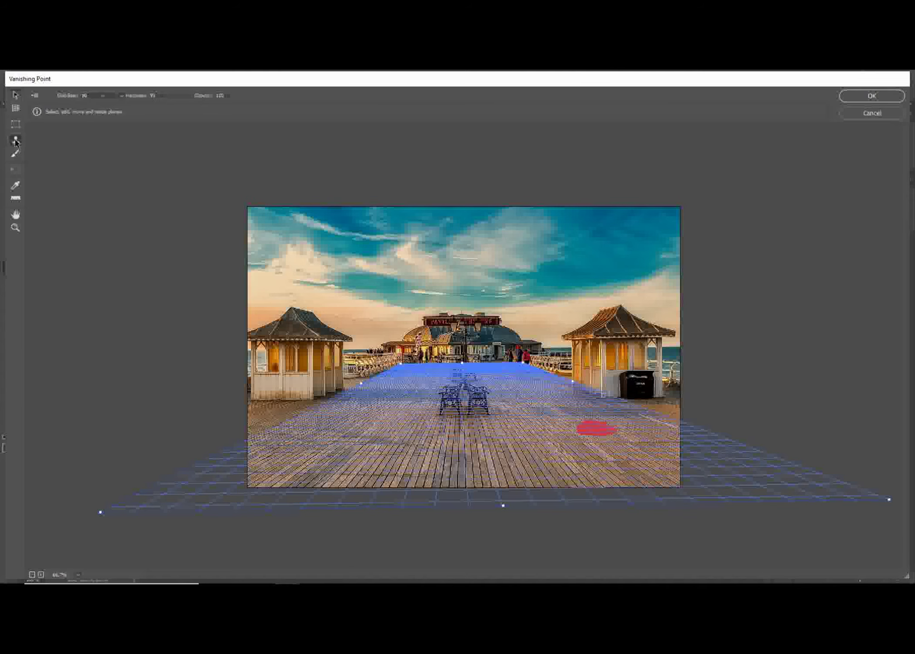
Sample clean boards near the deck's lower-right edge with the Stamp tool, clone them over the red mark in perspective and apply the Vanishing Point filter.
{"action": "left_click", "coordinate": [16, 140]}
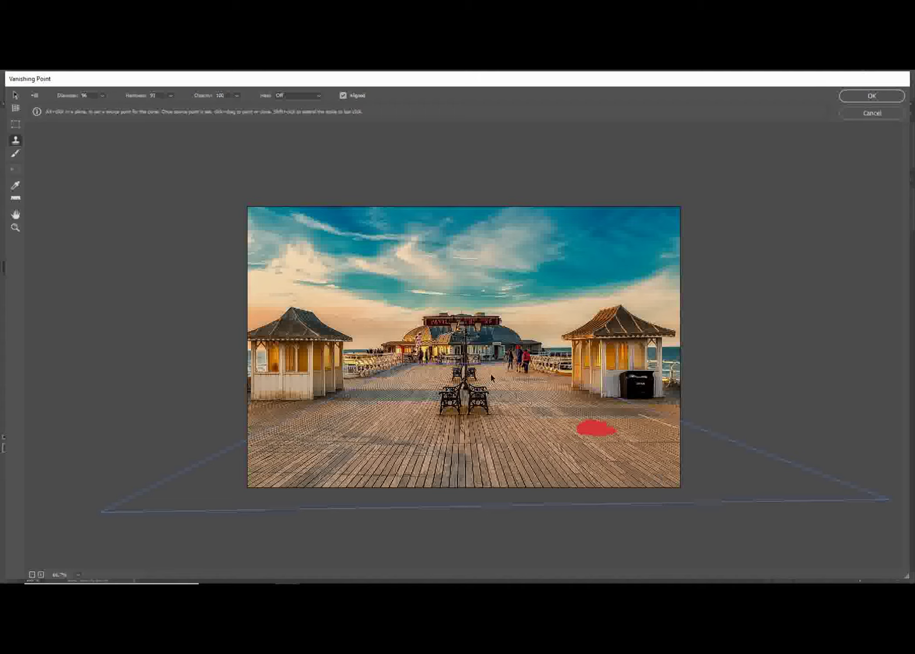
{"action": "key", "text": "alt"}
{"action": "left_click", "coordinate": [611, 477], "text": "alt"}
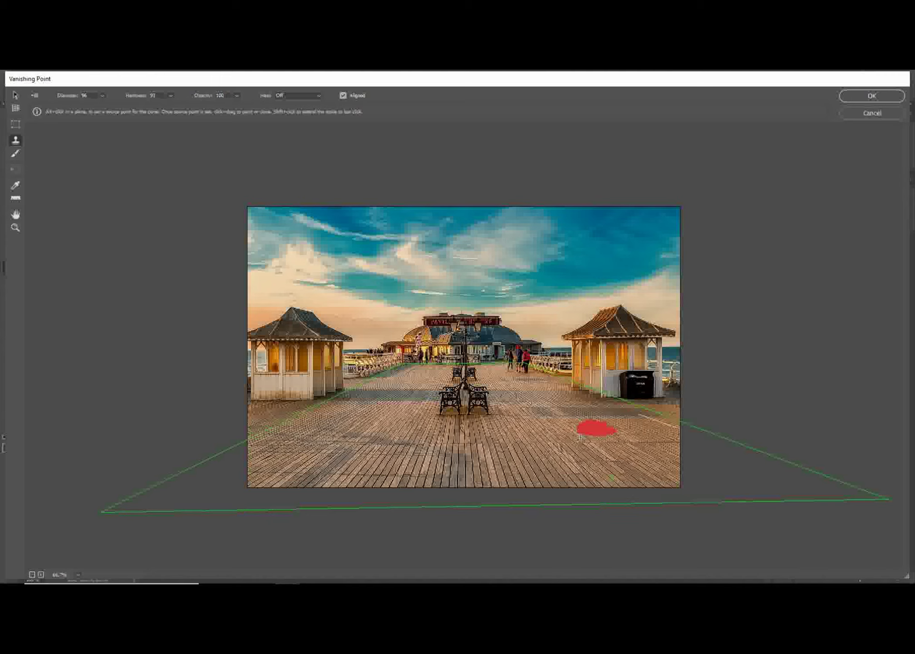
{"action": "left_click_drag", "start_coordinate": [582, 435], "coordinate": [595, 432]}
{"action": "left_click_drag", "start_coordinate": [598, 428], "coordinate": [589, 429]}
{"action": "left_click", "coordinate": [888, 96]}
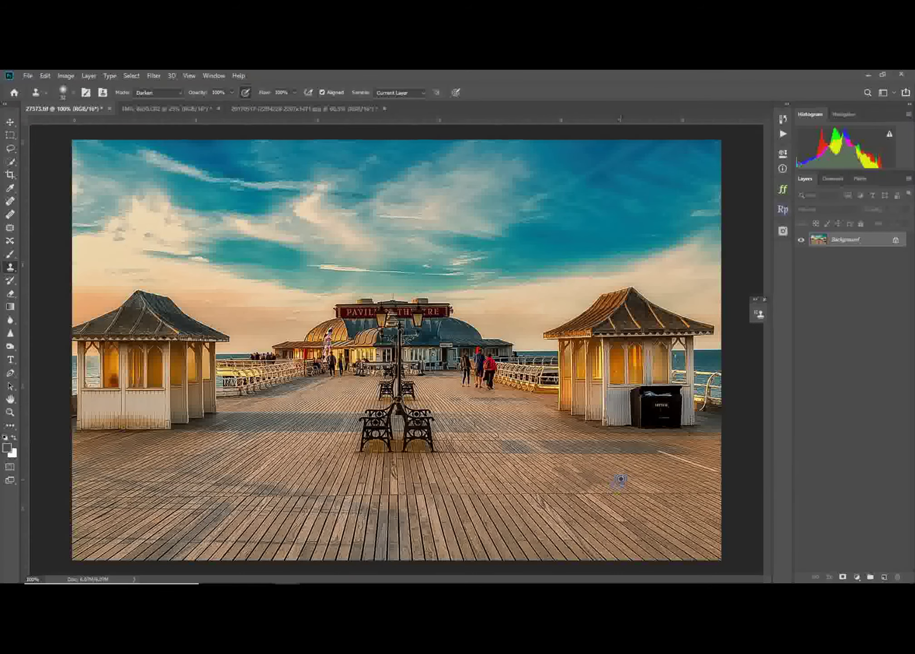
Examine the repaired patch of deck near the litter bin up close and in the full image, checking how the board lines match.
{"action": "scroll", "coordinate": [621, 479], "scroll_direction": "up", "scroll_amount": 5}
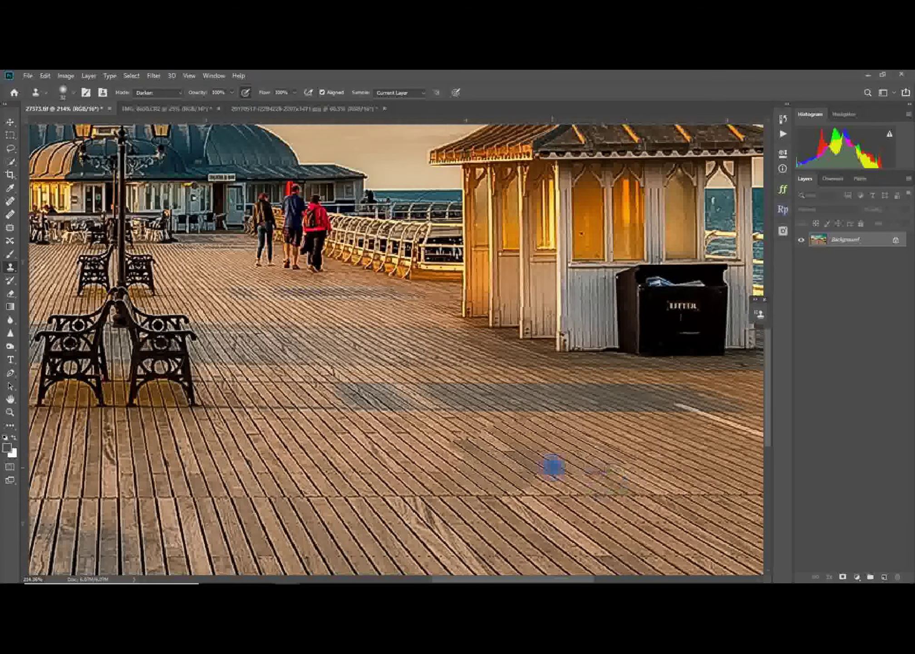
{"action": "mouse_move", "coordinate": [552, 466]}
{"action": "left_mouse_down"}
{"action": "mouse_move", "coordinate": [582, 500]}
{"action": "mouse_move", "coordinate": [631, 504]}
{"action": "mouse_move", "coordinate": [605, 473]}
{"action": "mouse_move", "coordinate": [527, 465]}
{"action": "left_mouse_up"}
{"action": "scroll", "coordinate": [537, 475], "scroll_direction": "down", "scroll_amount": 2}
{"action": "scroll", "coordinate": [537, 475], "scroll_direction": "up", "scroll_amount": 2}
{"action": "scroll", "coordinate": [588, 483], "scroll_direction": "down", "scroll_amount": 3}
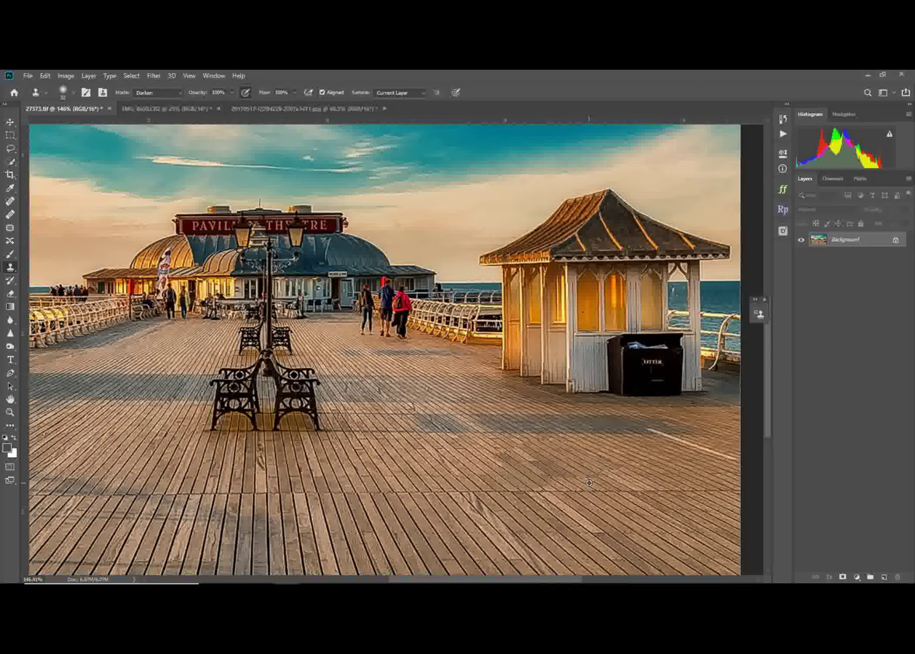
{"action": "scroll", "coordinate": [589, 482], "scroll_direction": "down", "scroll_amount": 2}
{"action": "scroll", "coordinate": [588, 482], "scroll_direction": "up", "scroll_amount": 4}
{"action": "mouse_move", "coordinate": [588, 445]}
{"action": "left_mouse_down"}
{"action": "mouse_move", "coordinate": [657, 493]}
{"action": "mouse_move", "coordinate": [697, 486]}
{"action": "left_mouse_up"}
{"action": "scroll", "coordinate": [694, 485], "scroll_direction": "down", "scroll_amount": 5}
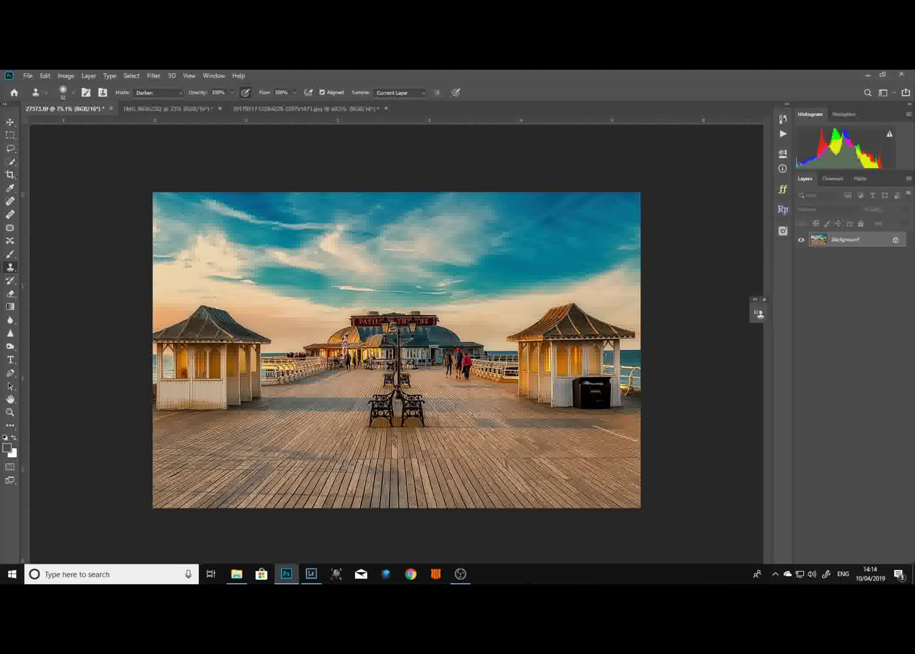
{"action": "left_click", "coordinate": [461, 574]}
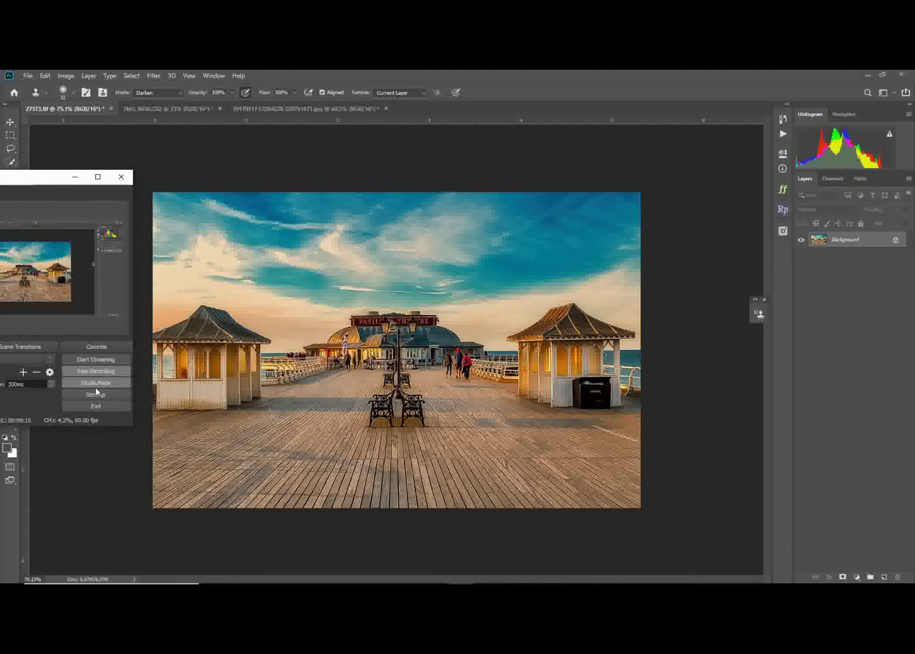